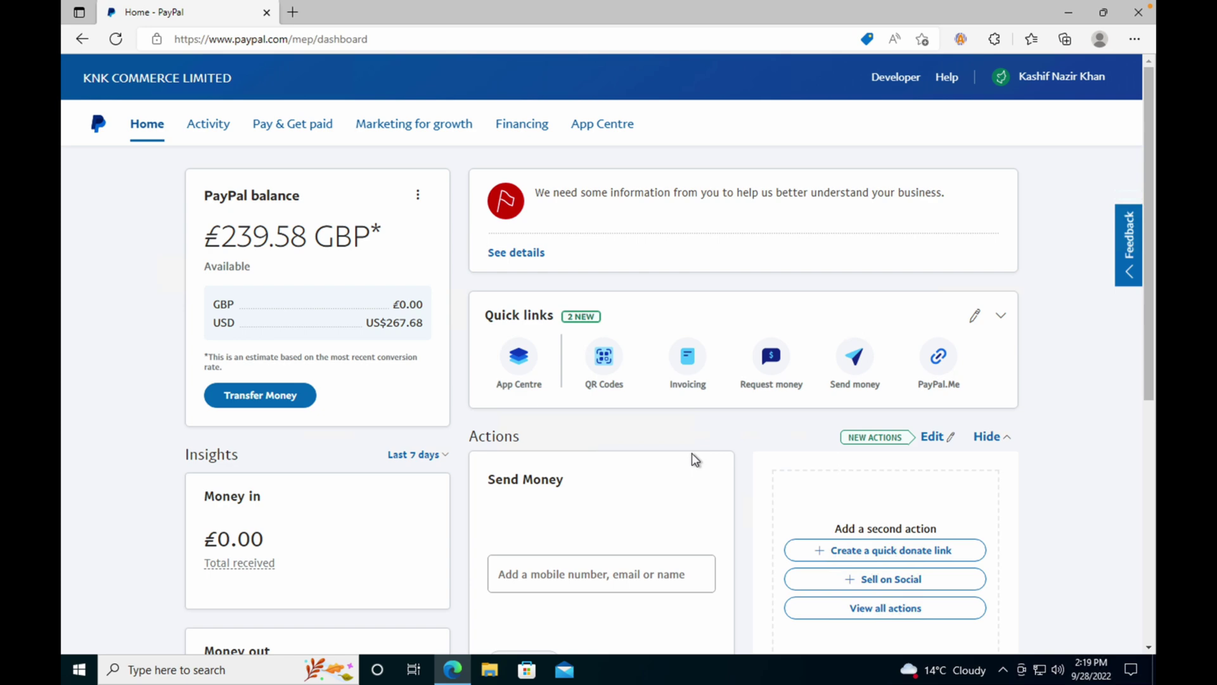
# Open PayPal's Contact Us help page and scroll down to the other ways to contact support.
pyautogui.scroll(-3, 695, 460)
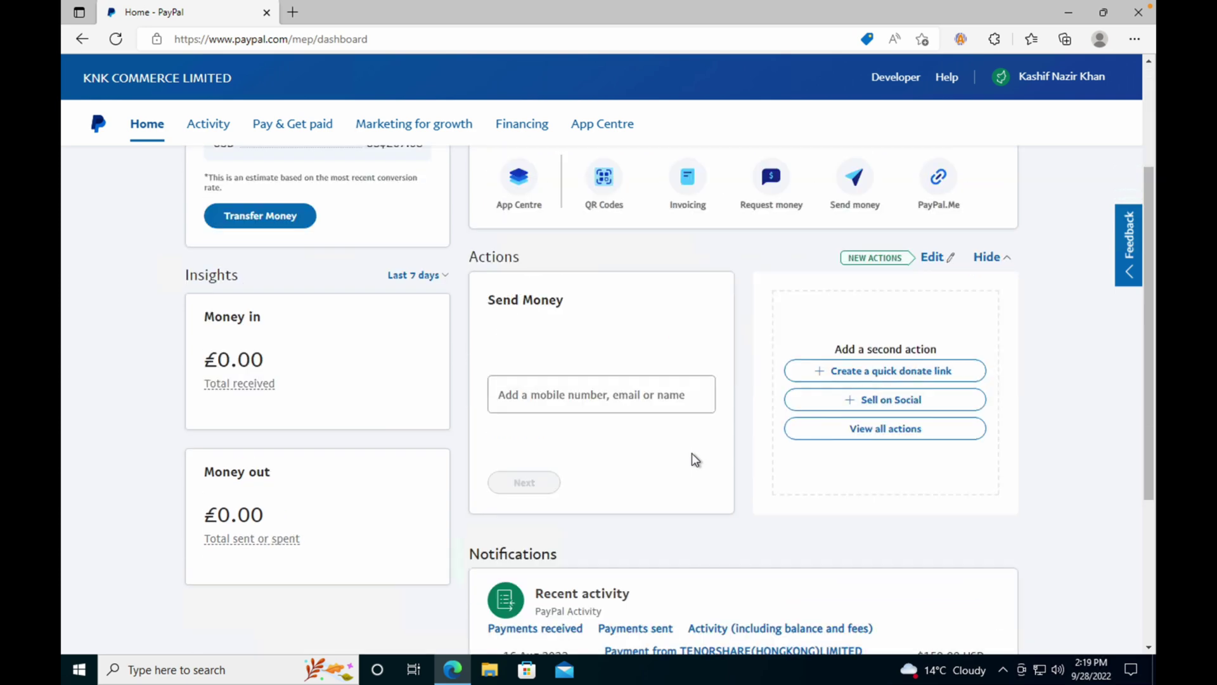
pyautogui.scroll(-4, 696, 460)
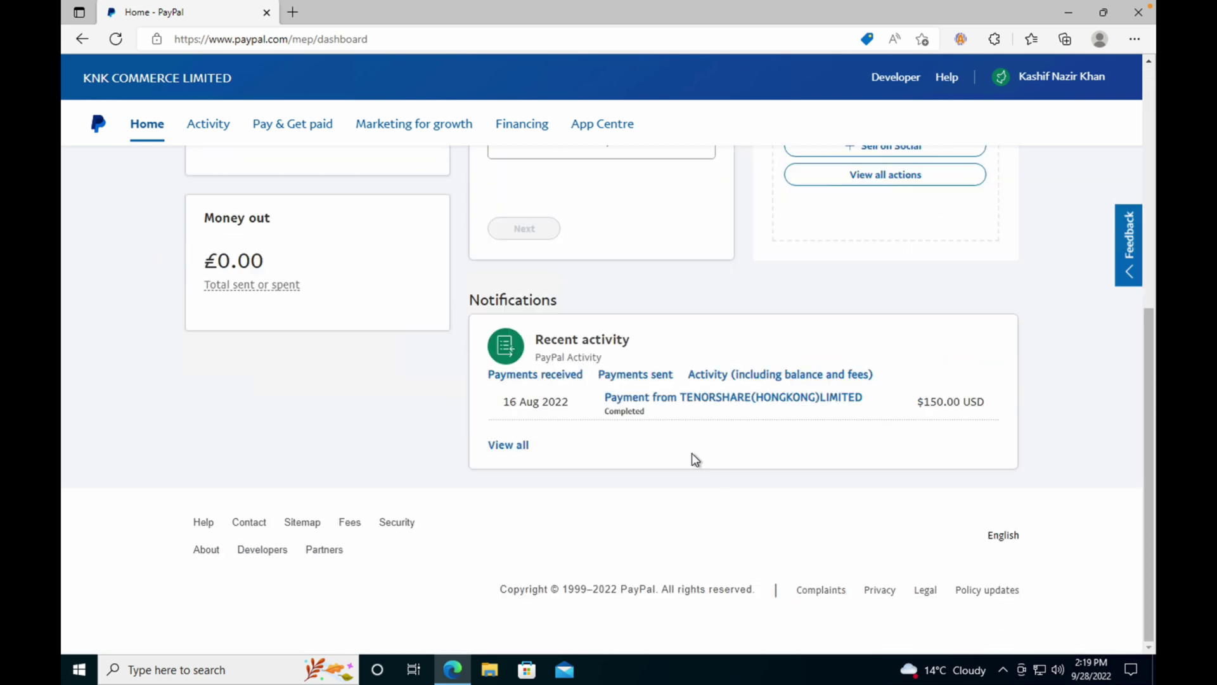
pyautogui.click(245, 525)
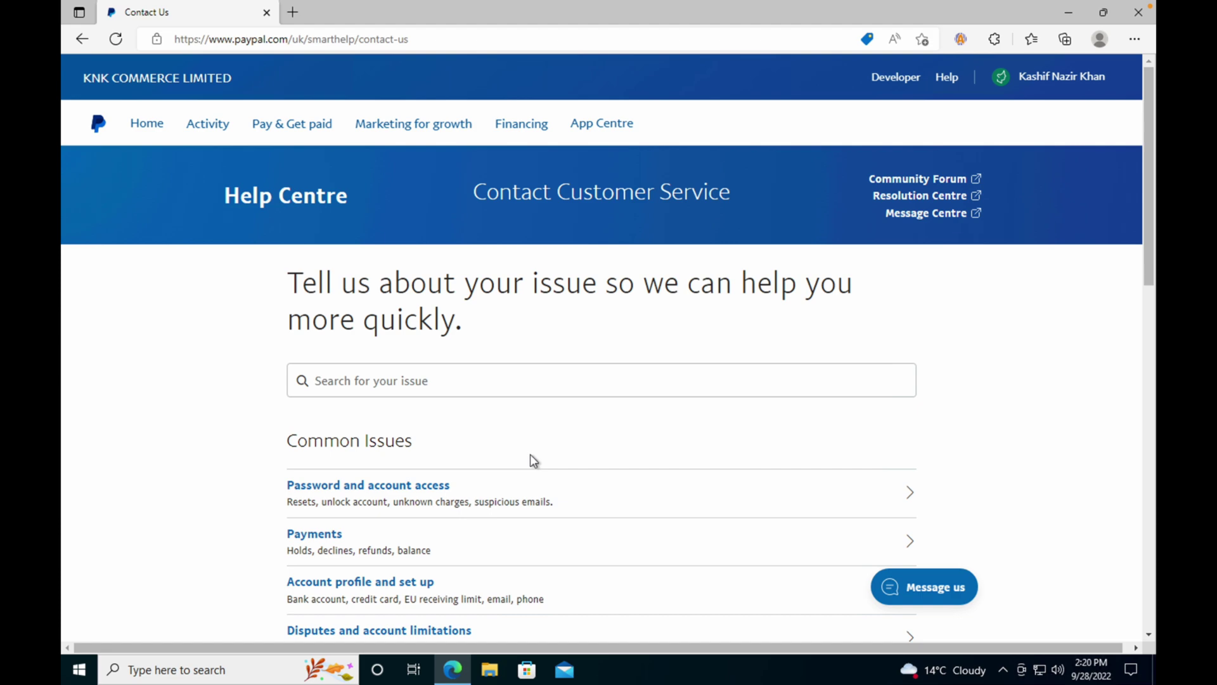
pyautogui.scroll(-6, 533, 461)
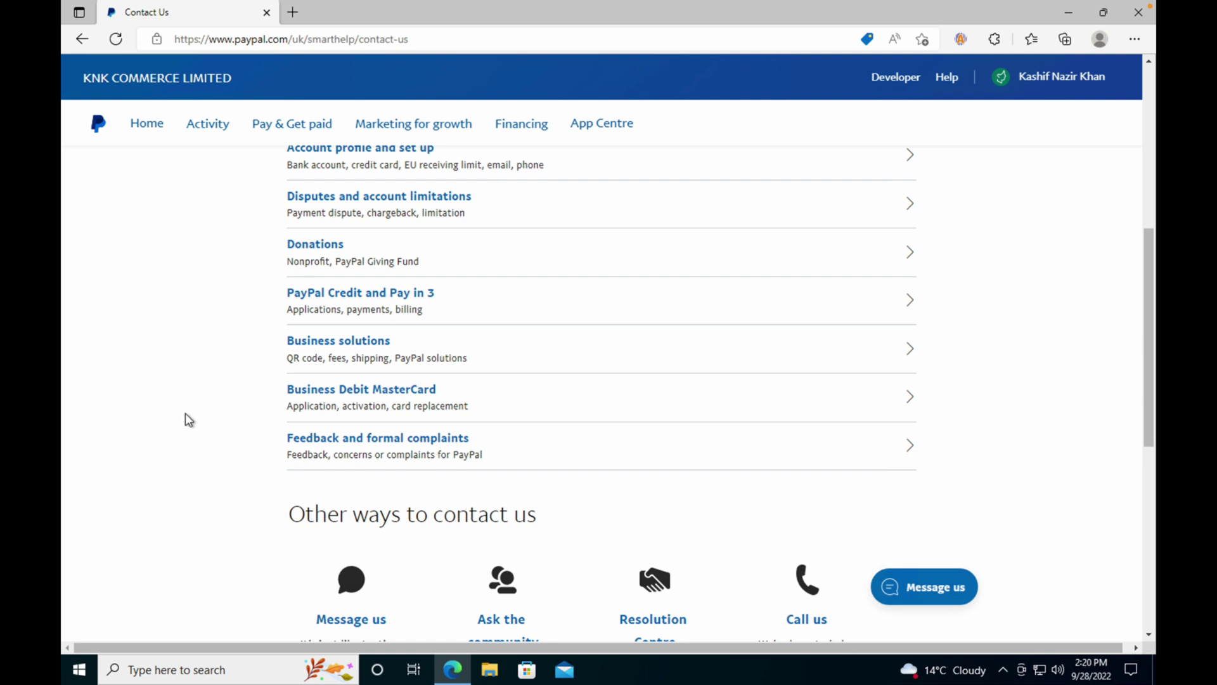
pyautogui.scroll(-4, 188, 420)
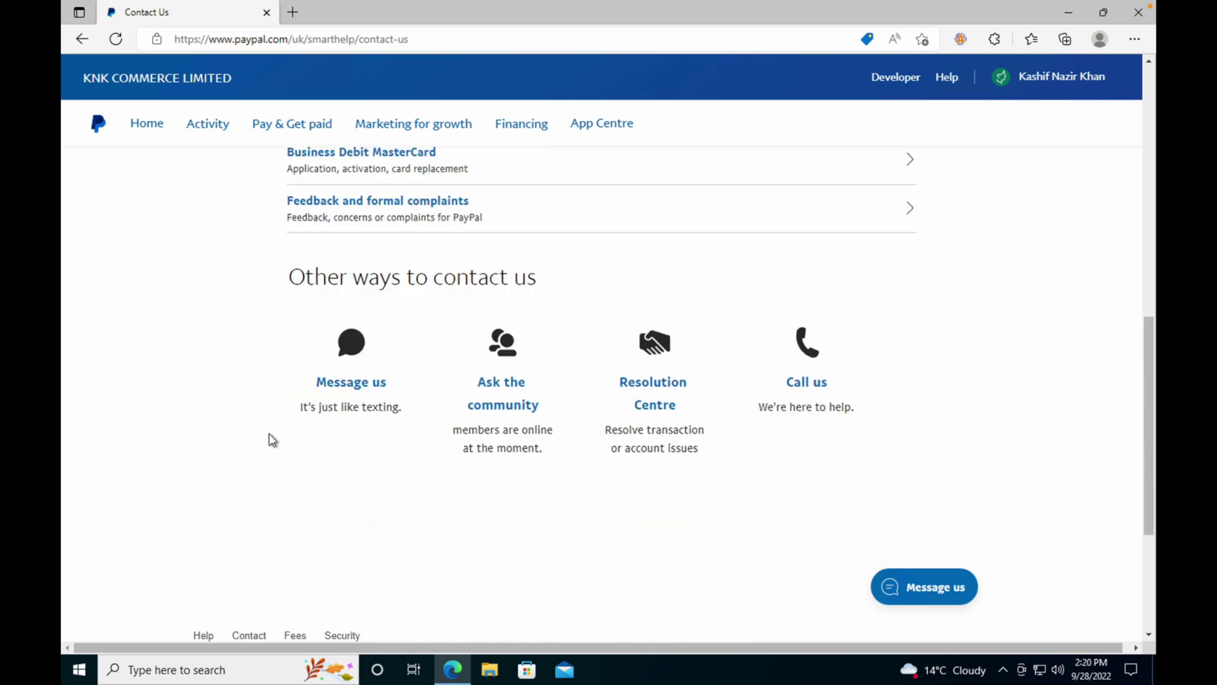
# Open the PayPal Assistant chat and send 'I want to see change paypal.me link.'.
pyautogui.click(355, 362)
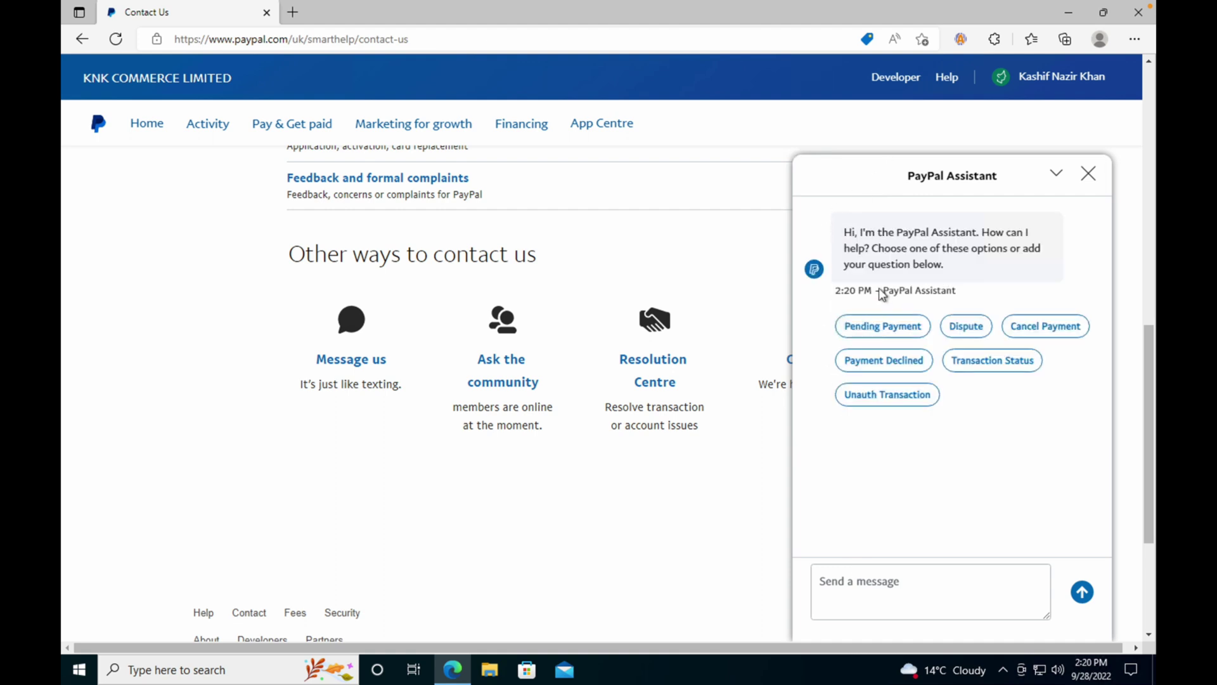
pyautogui.click(881, 579)
pyautogui.write('I want tot')
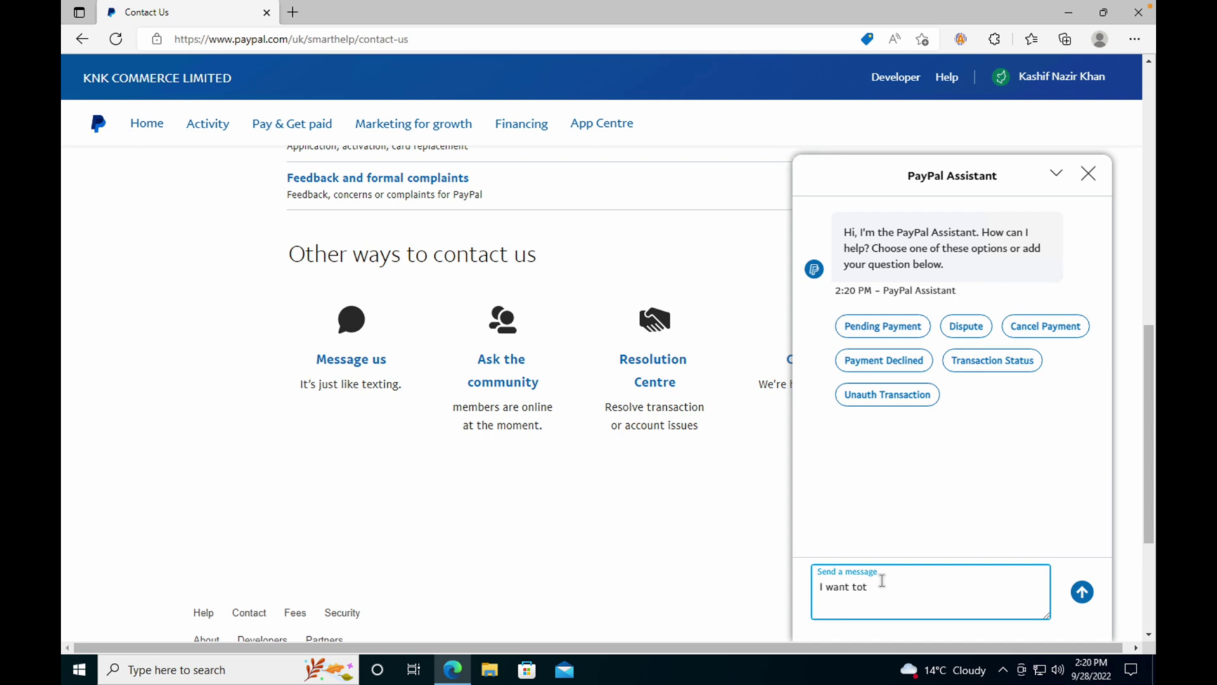
pyautogui.write('see')
pyautogui.write(' change paypa')
pyautogui.write('l.em')
pyautogui.press('BackSpace')
pyautogui.press('BackSpace')
pyautogui.press('BackSpace')
pyautogui.write('.me link.')
pyautogui.hotkey('ctrl', 'a')
pyautogui.hotkey('ctrl', 'c')
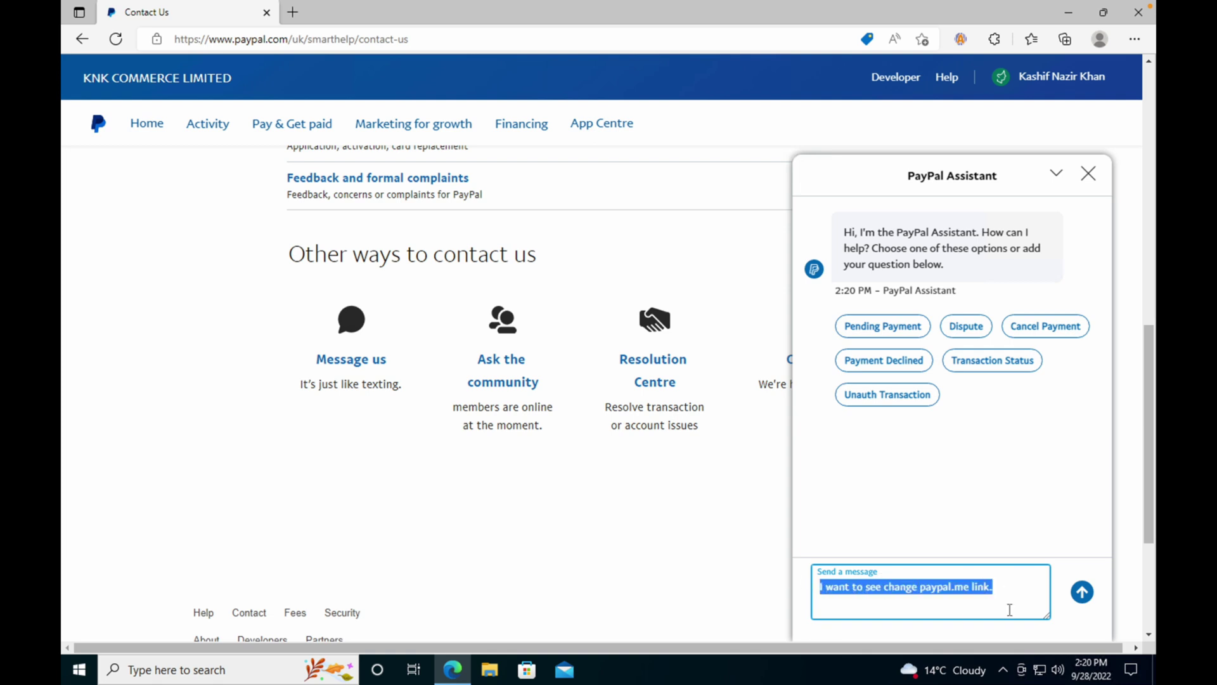
pyautogui.click(1082, 594)
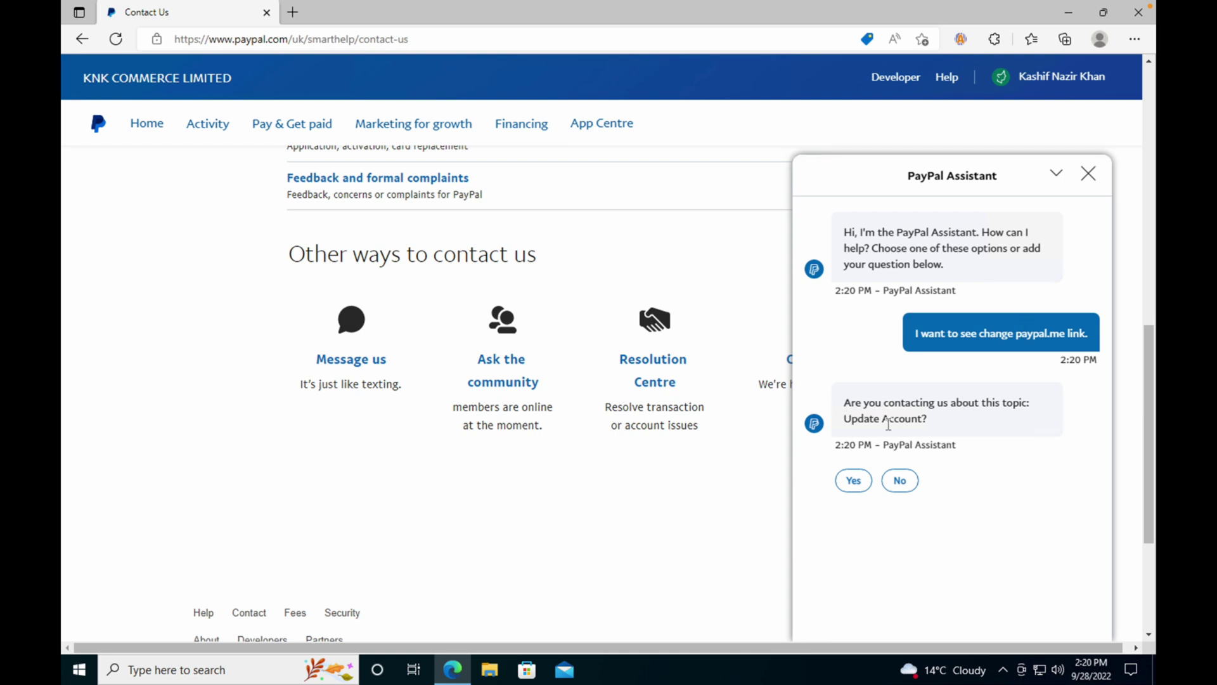
# Decline the Update Account topic and send 'need more help' to the assistant.
pyautogui.click(899, 483)
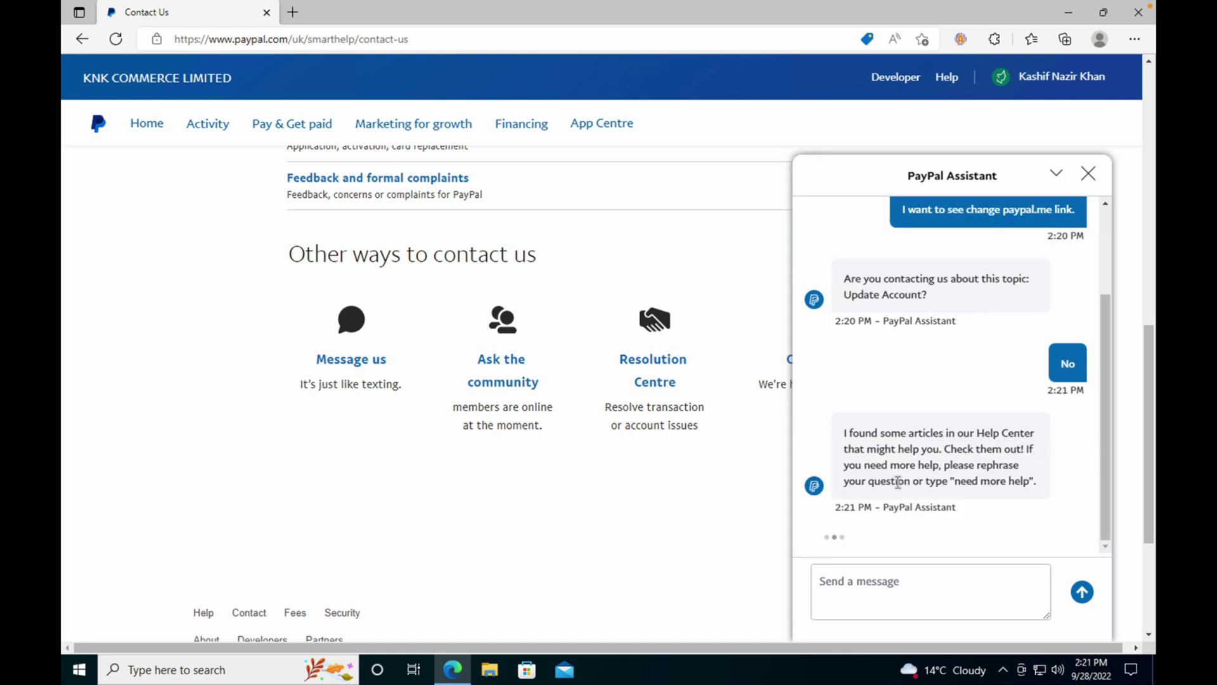
pyautogui.scroll(-3, 896, 481)
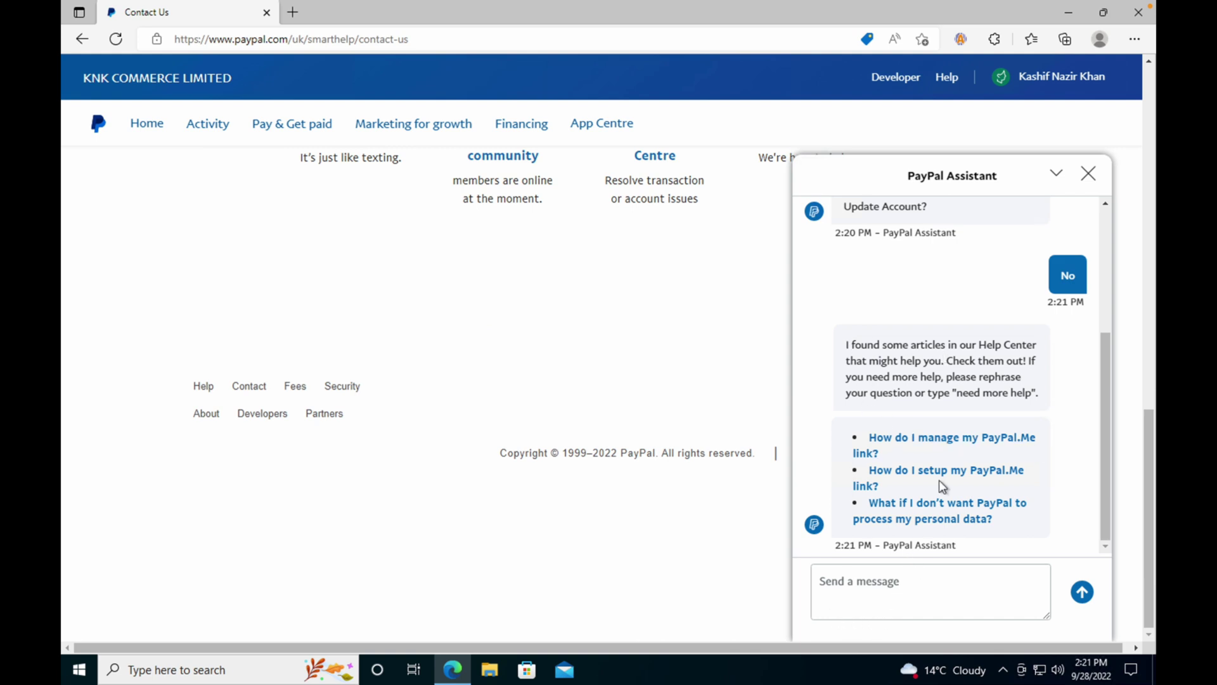
pyautogui.click(881, 583)
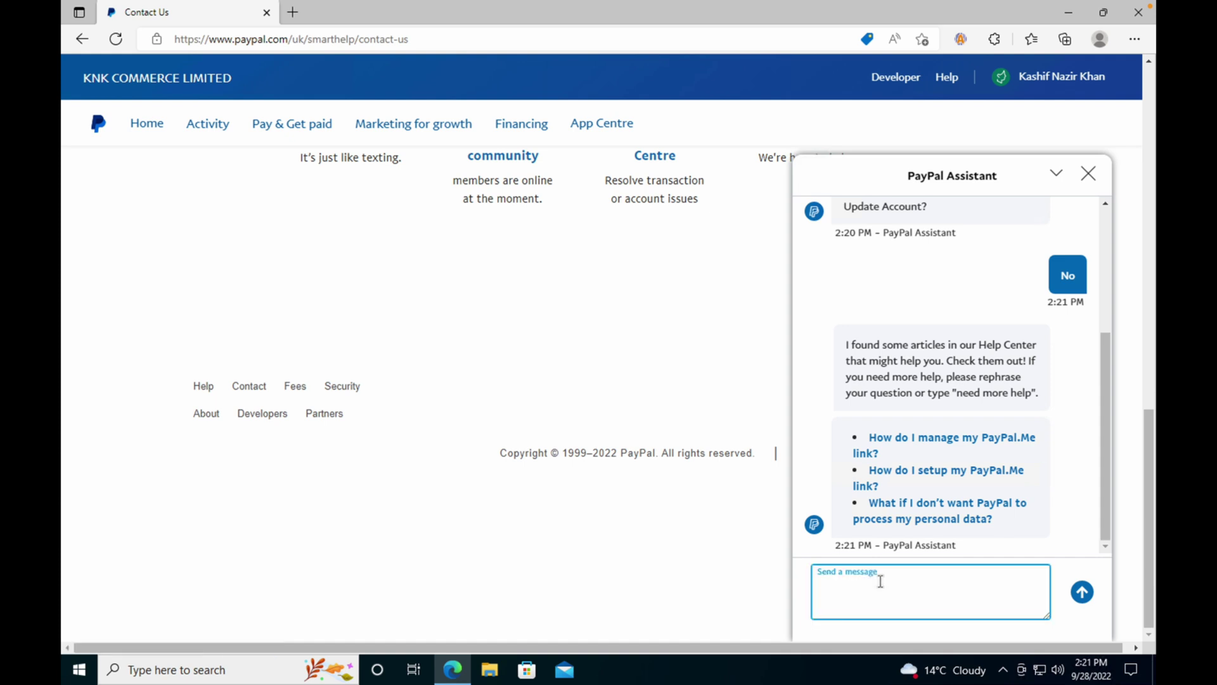
pyautogui.write('need more help')
pyautogui.click(1083, 596)
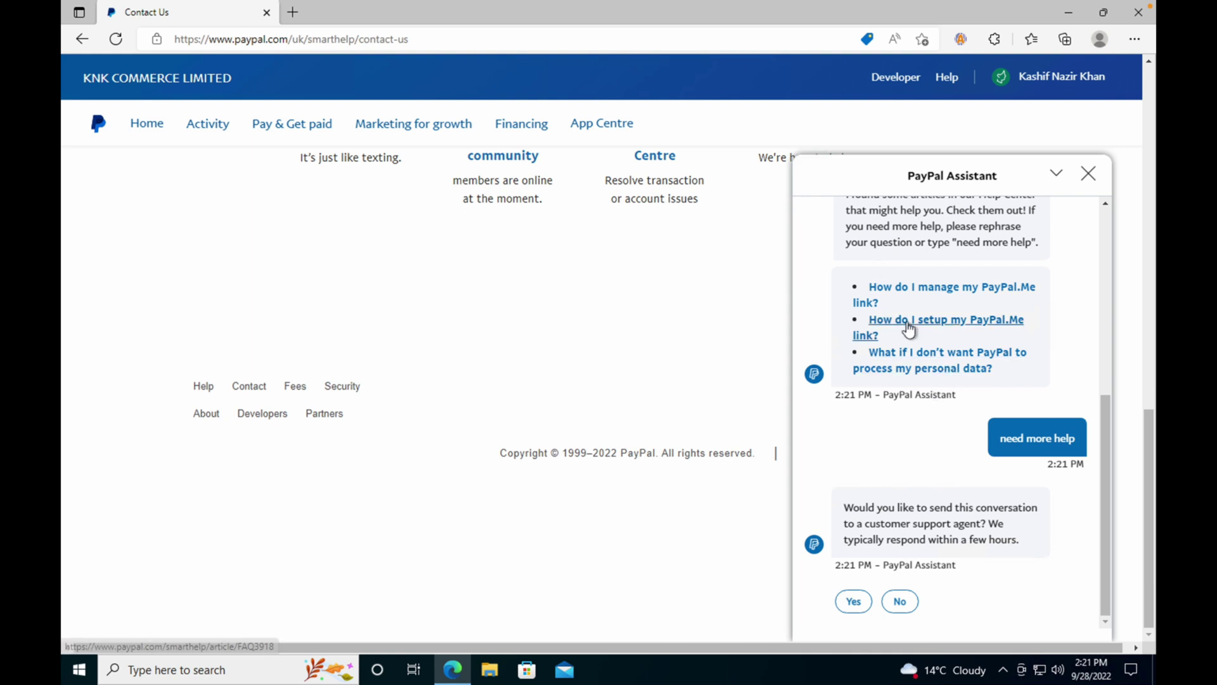
pyautogui.scroll(4, 908, 328)
pyautogui.scroll(2, 909, 329)
pyautogui.scroll(-6, 910, 326)
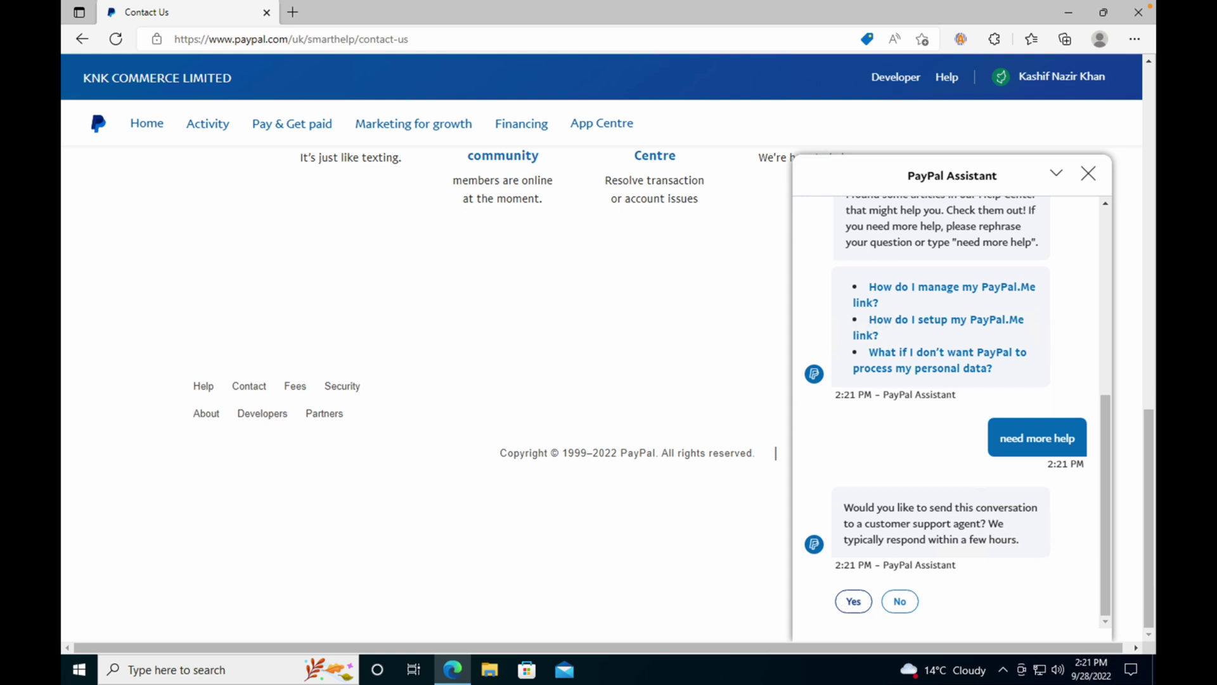
# Accept forwarding to an agent and send them 'I want to change paypal.me link.'.
pyautogui.click(851, 602)
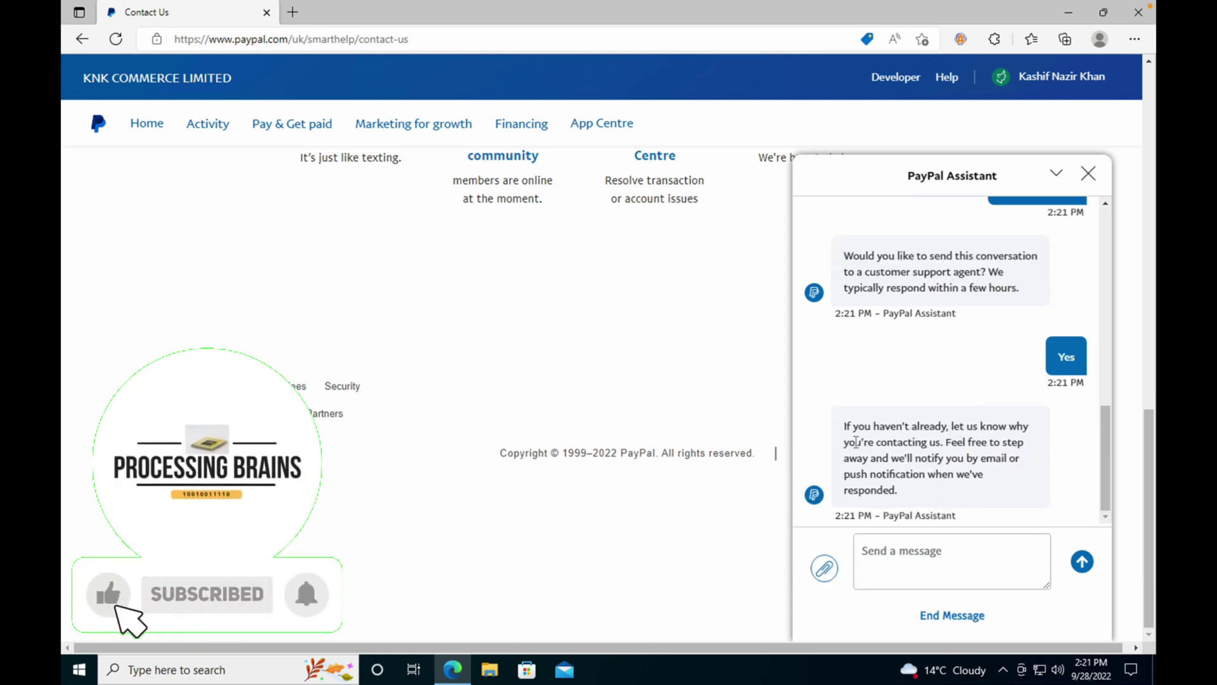
pyautogui.click(890, 556)
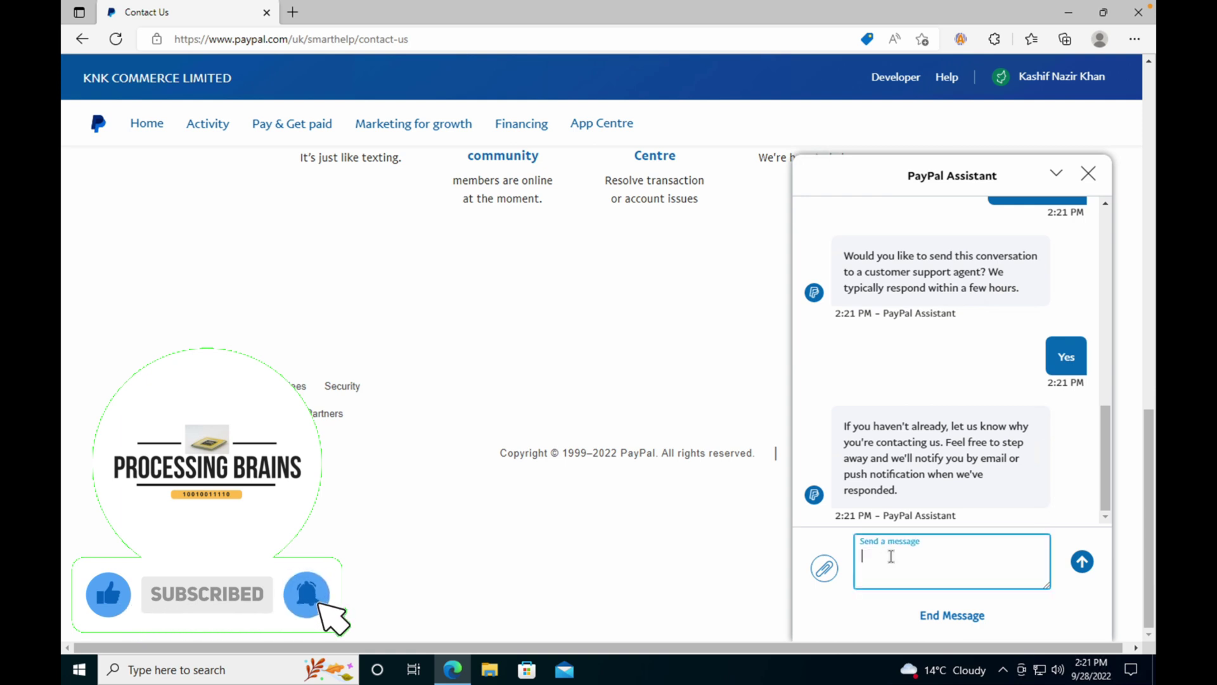
pyautogui.hotkey('ctrl', 'v')
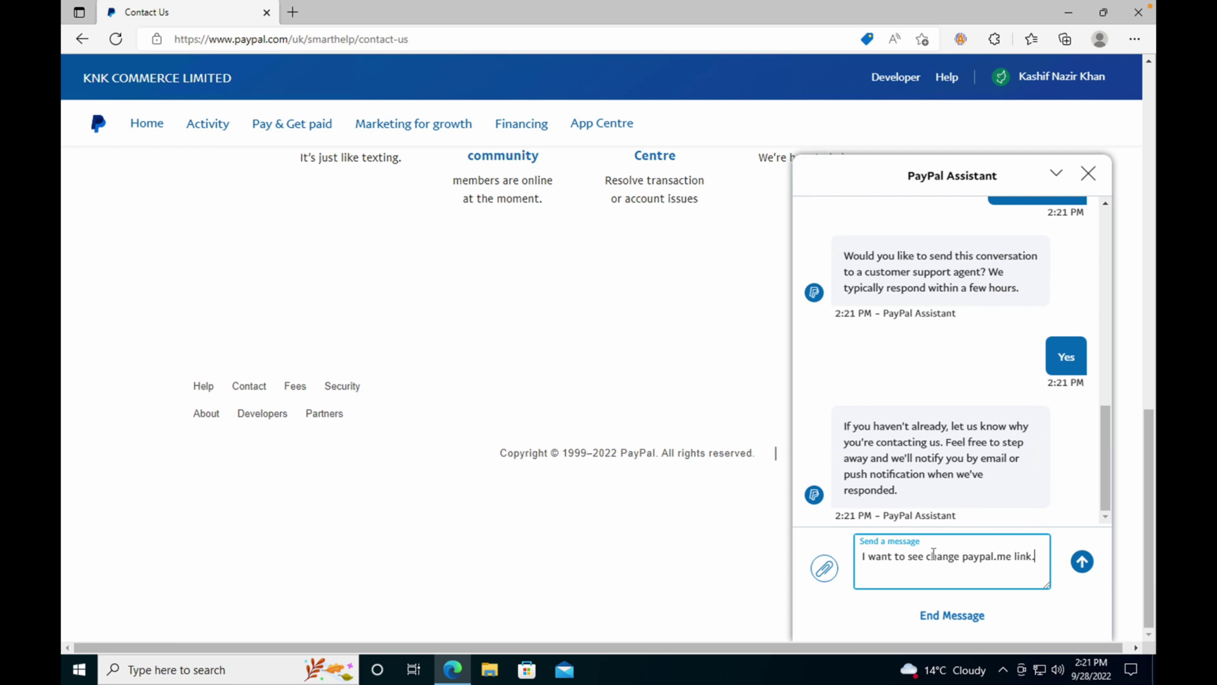
pyautogui.click(916, 556)
pyautogui.press('BackSpace')
pyautogui.press('BackSpace')
pyautogui.press('BackSpace')
pyautogui.press('BackSpace')
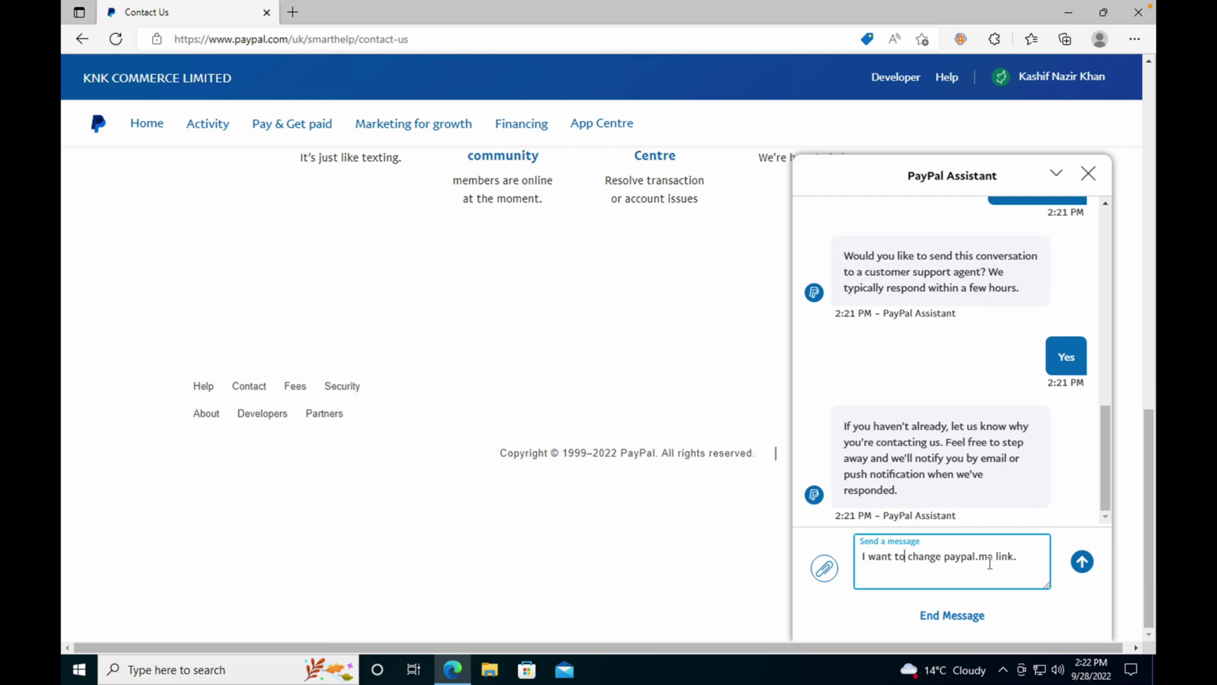
pyautogui.click(1081, 562)
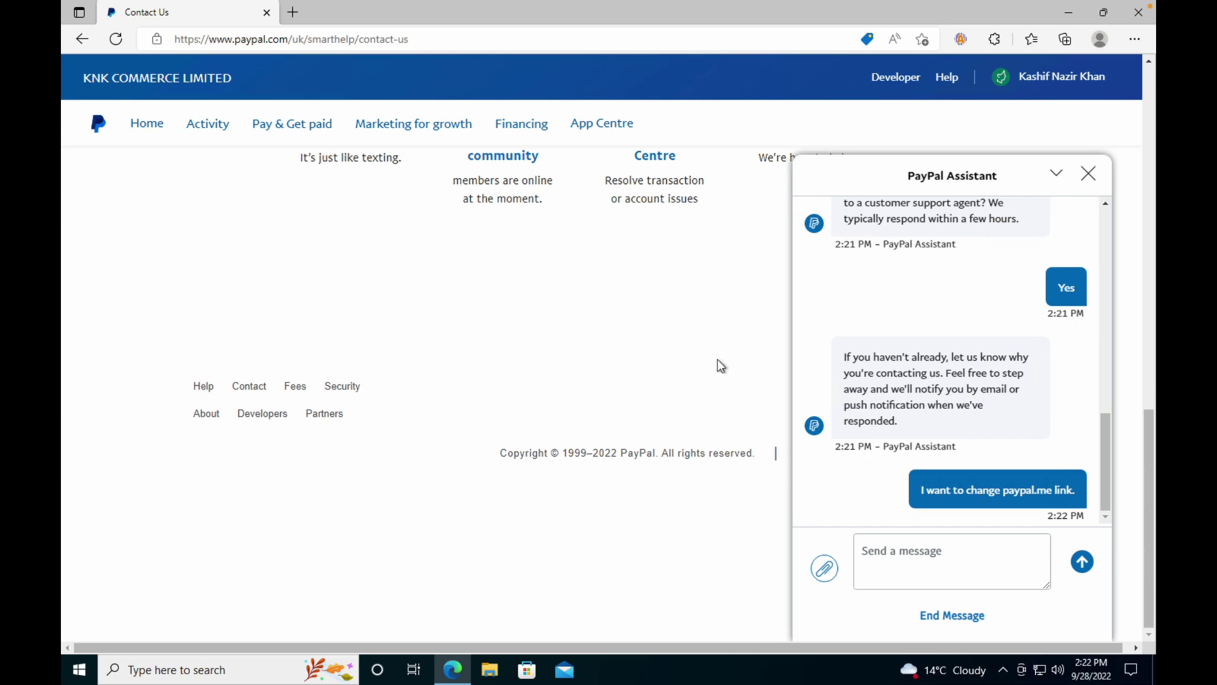
pyautogui.scroll(5, 717, 359)
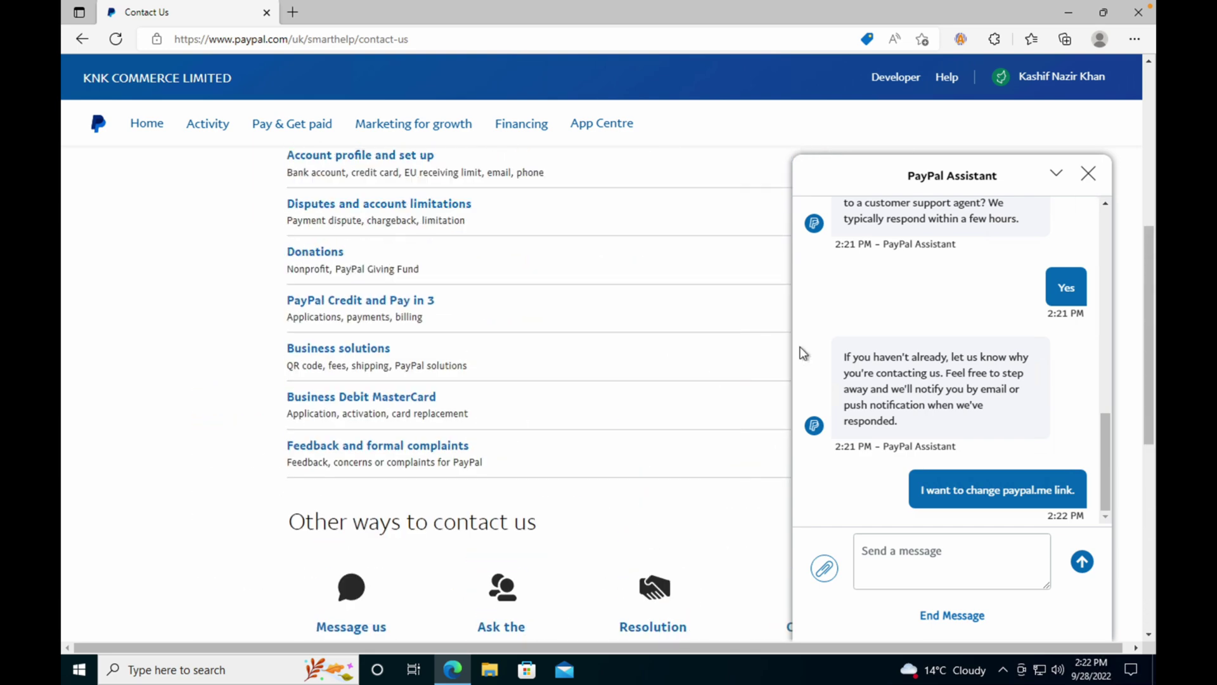
pyautogui.scroll(1, 927, 426)
pyautogui.scroll(5, 927, 426)
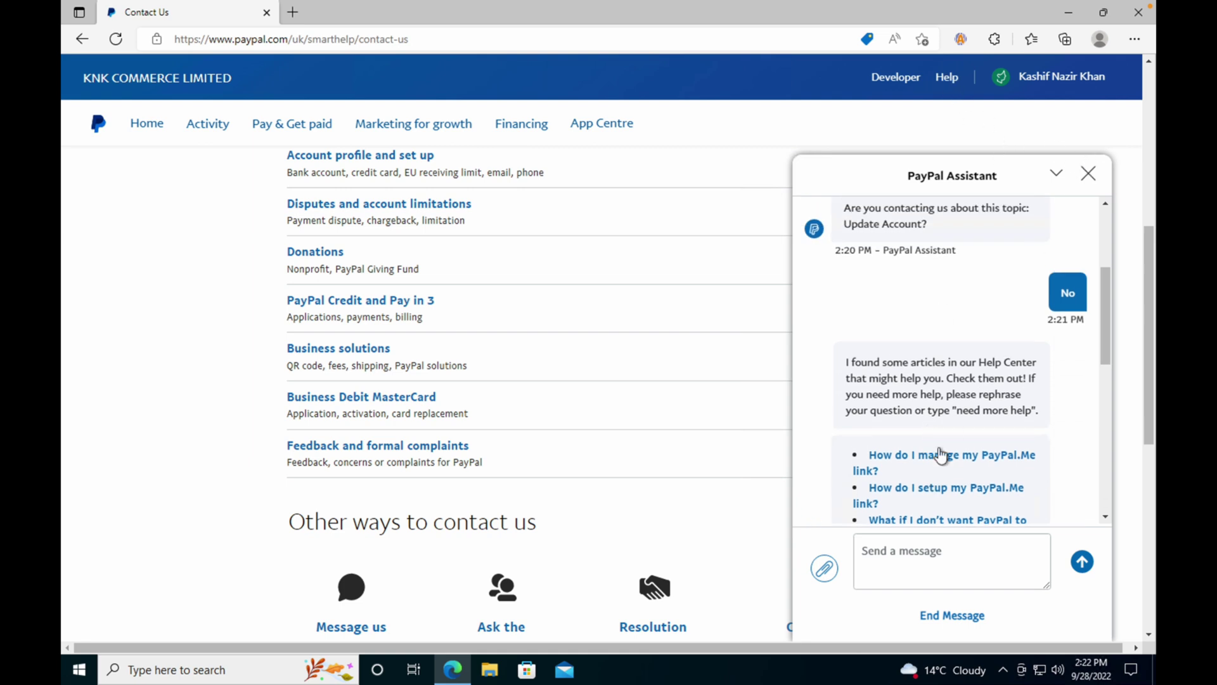
pyautogui.scroll(-10, 939, 447)
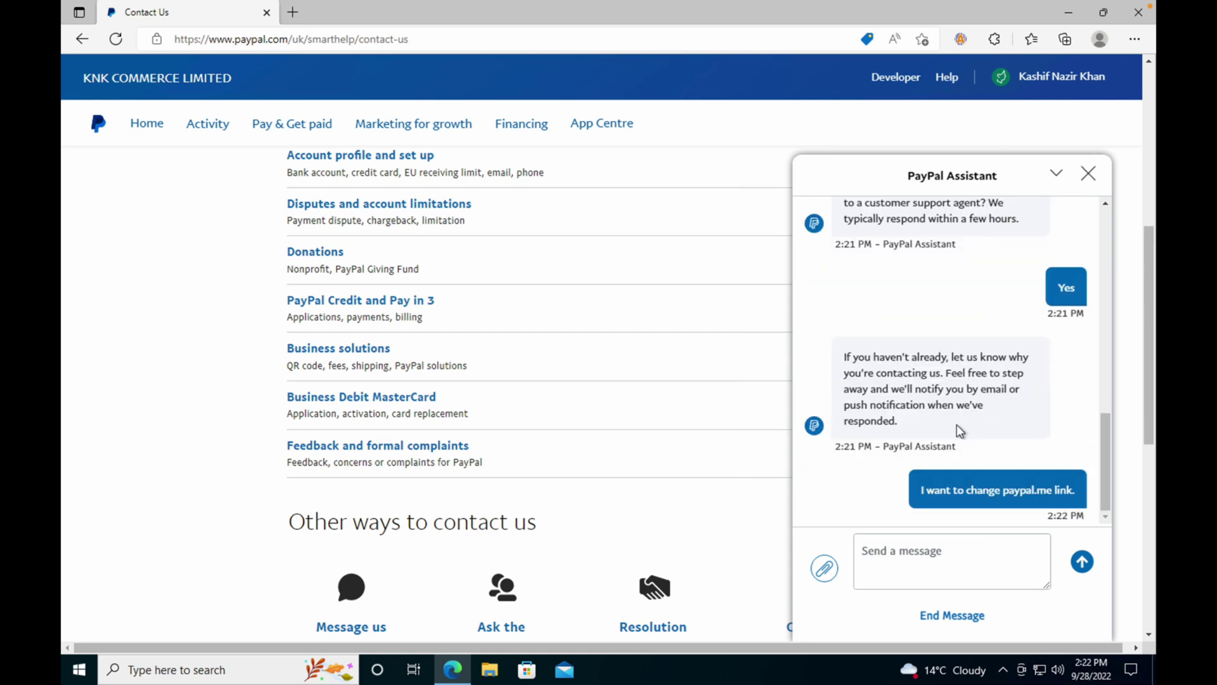